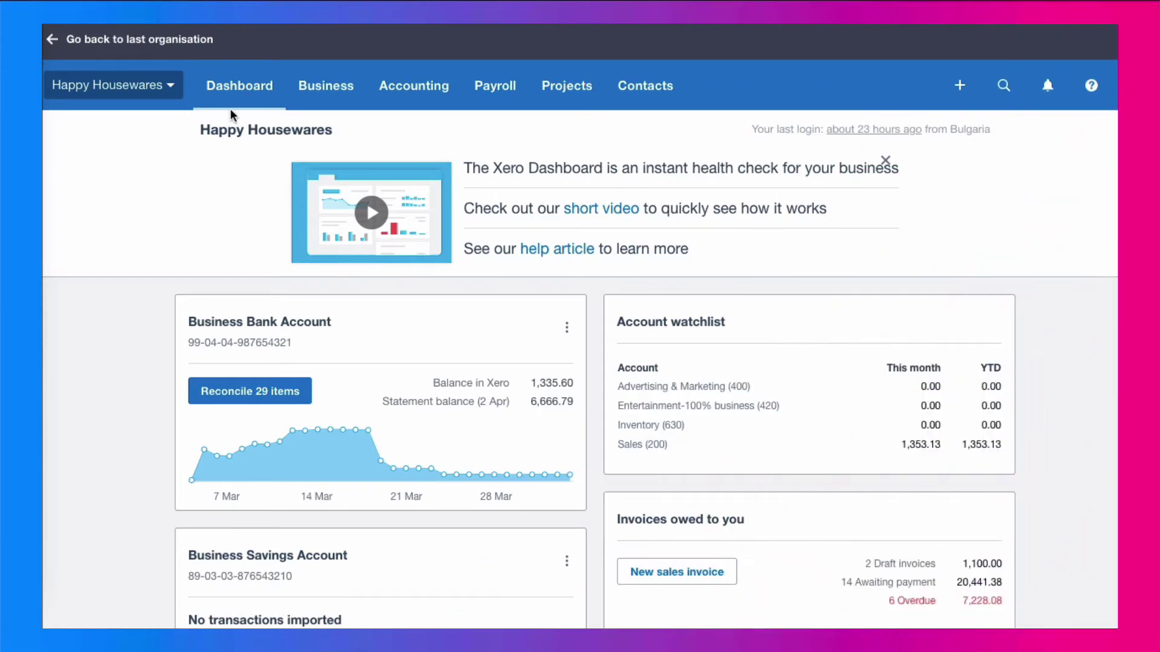
- Review Happy Housewares' Organisation details: names, registration number and postal address
left_click(170, 87)
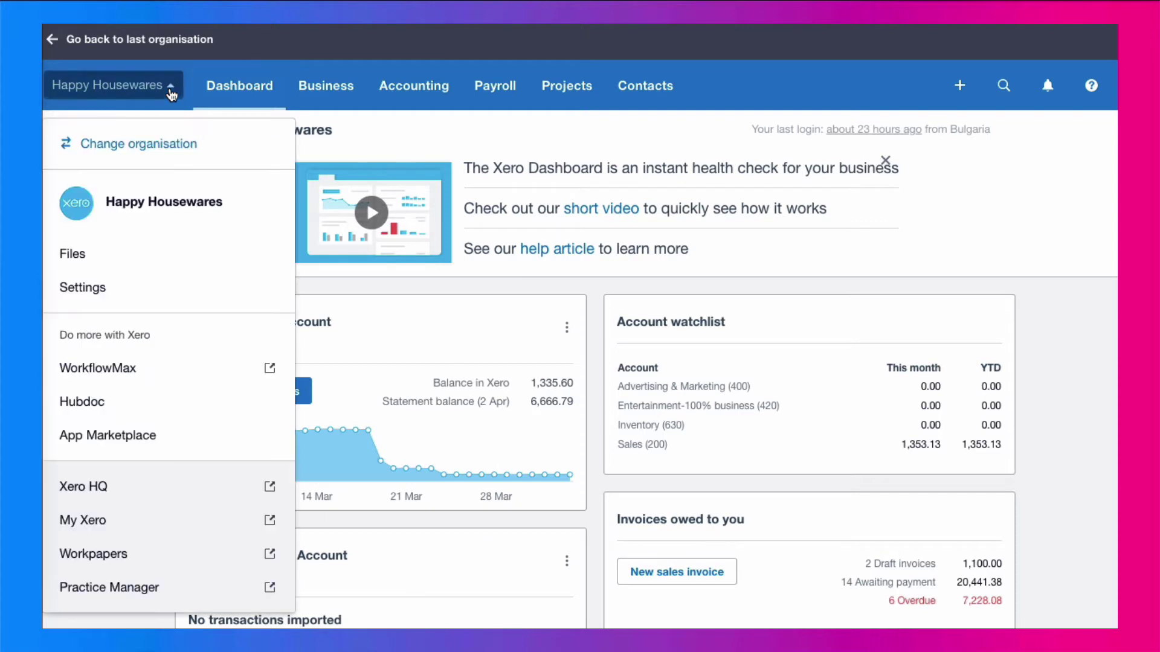
left_click(90, 291)
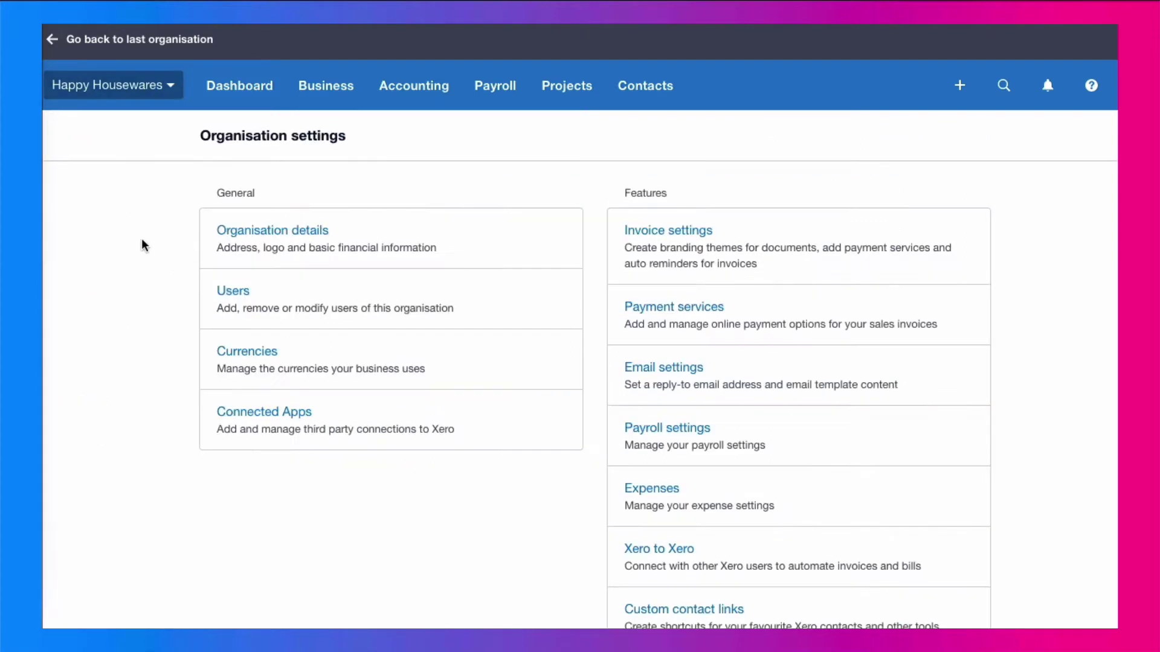
left_click(296, 236)
scroll(602, 288, "down", 3)
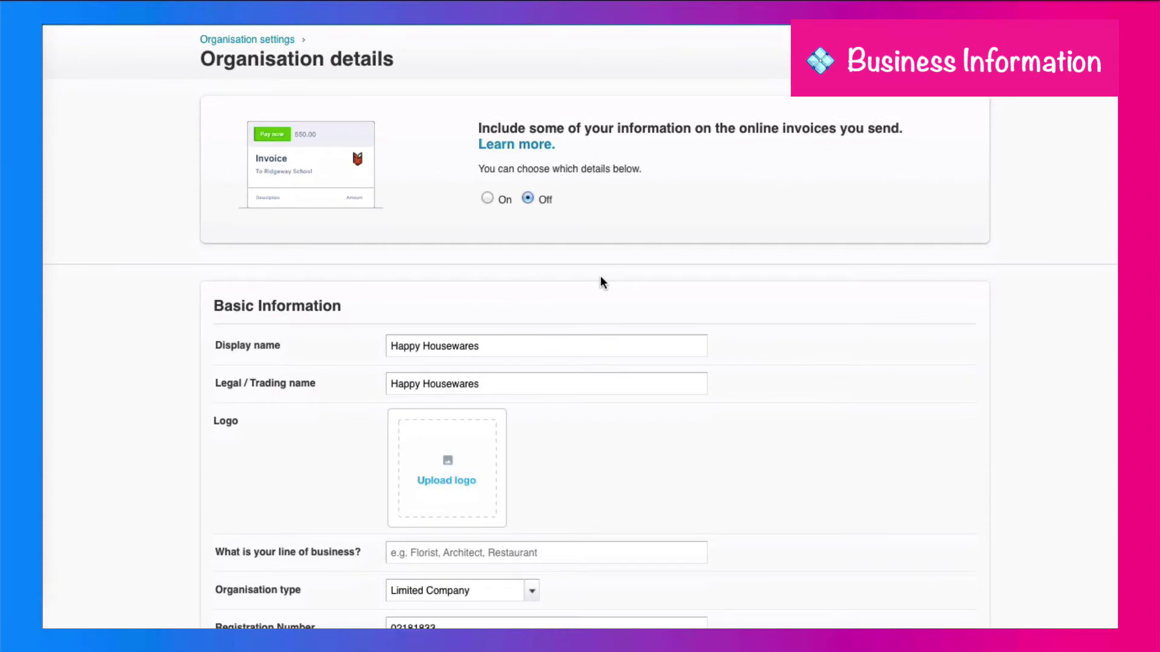
scroll(602, 282, "down", 3)
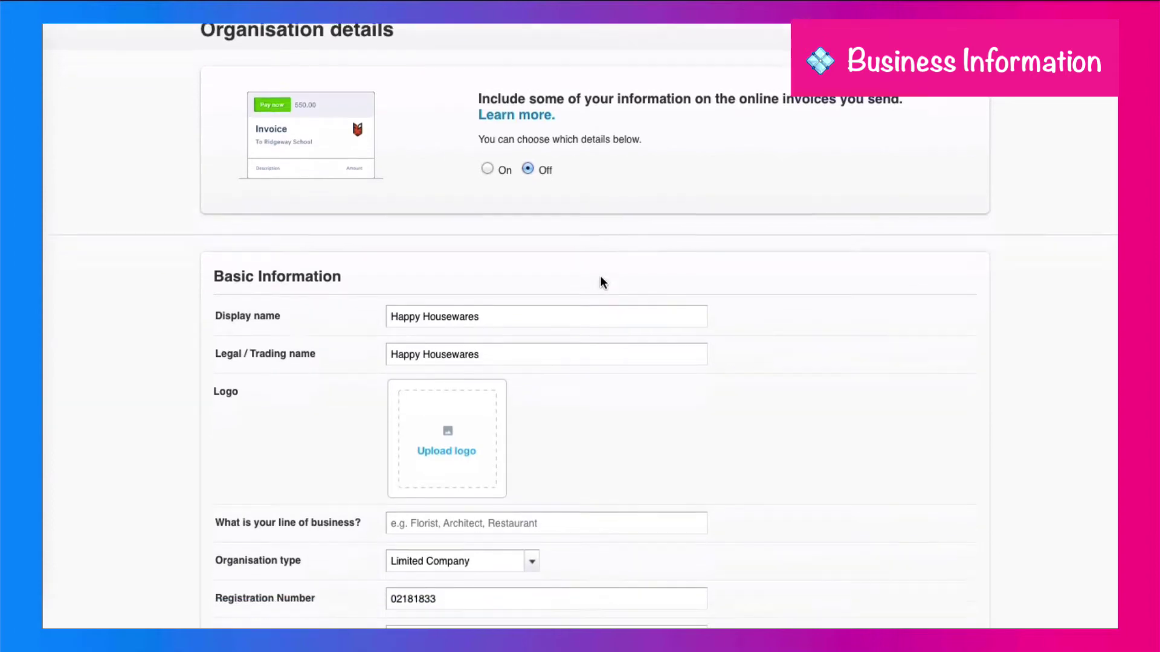
scroll(514, 283, "down", 15)
scroll(515, 284, "down", 3)
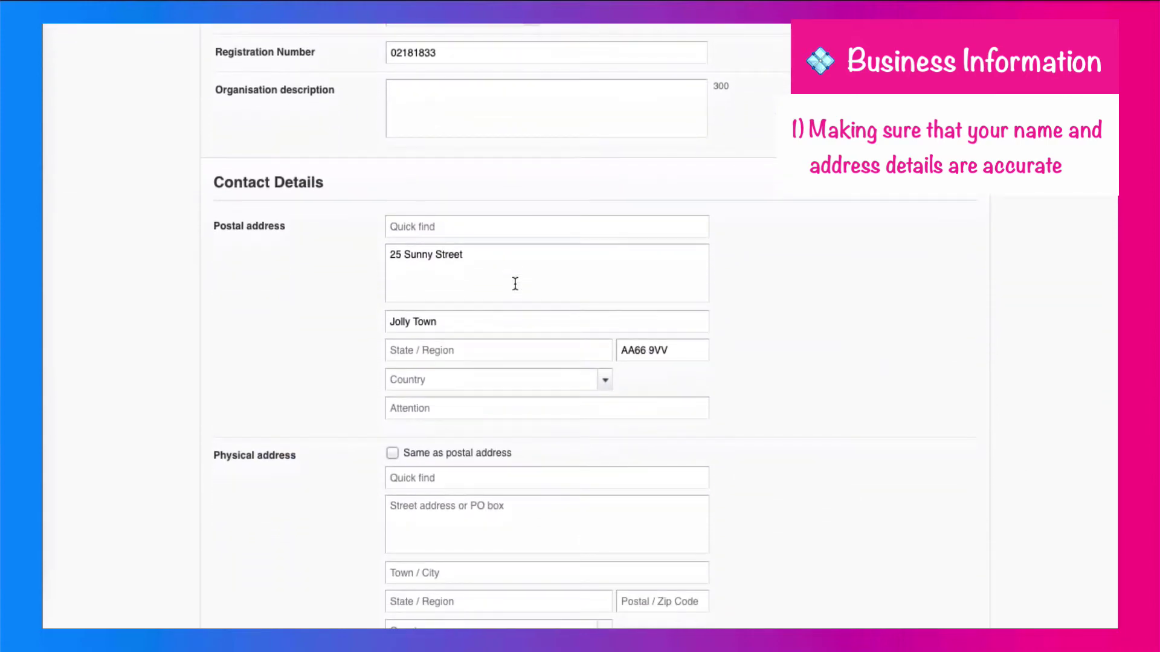
scroll(515, 283, "down", 1)
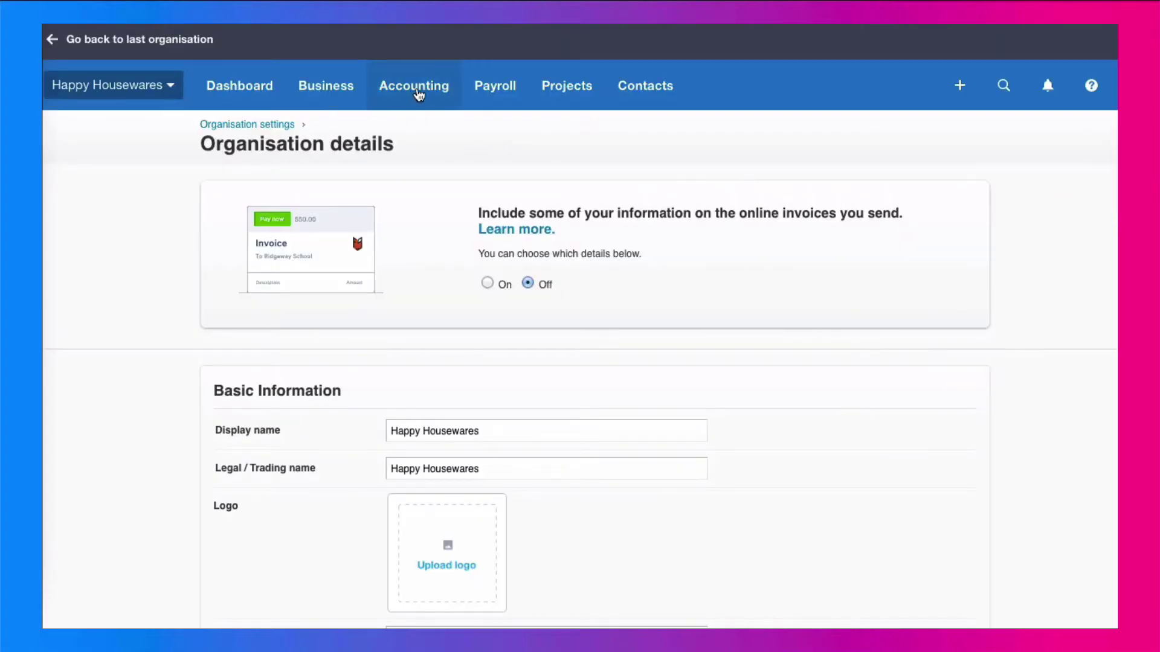
- Check the Financial settings under Accounting > Advanced for VAT scheme, period and number
left_click(417, 94)
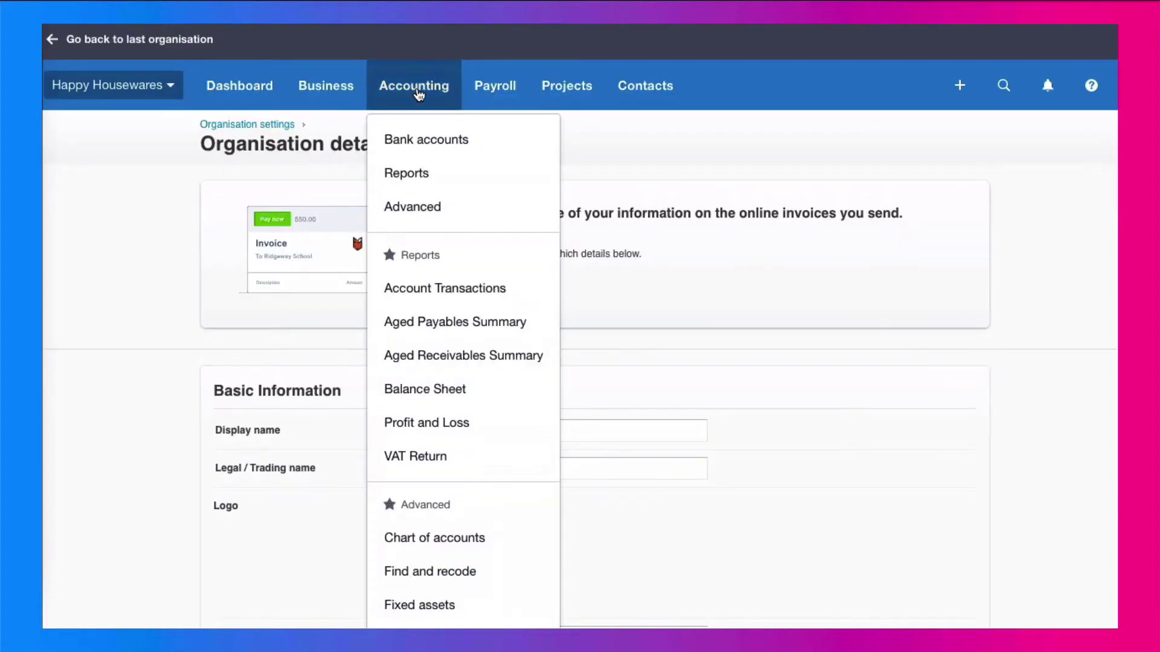
left_click(428, 211)
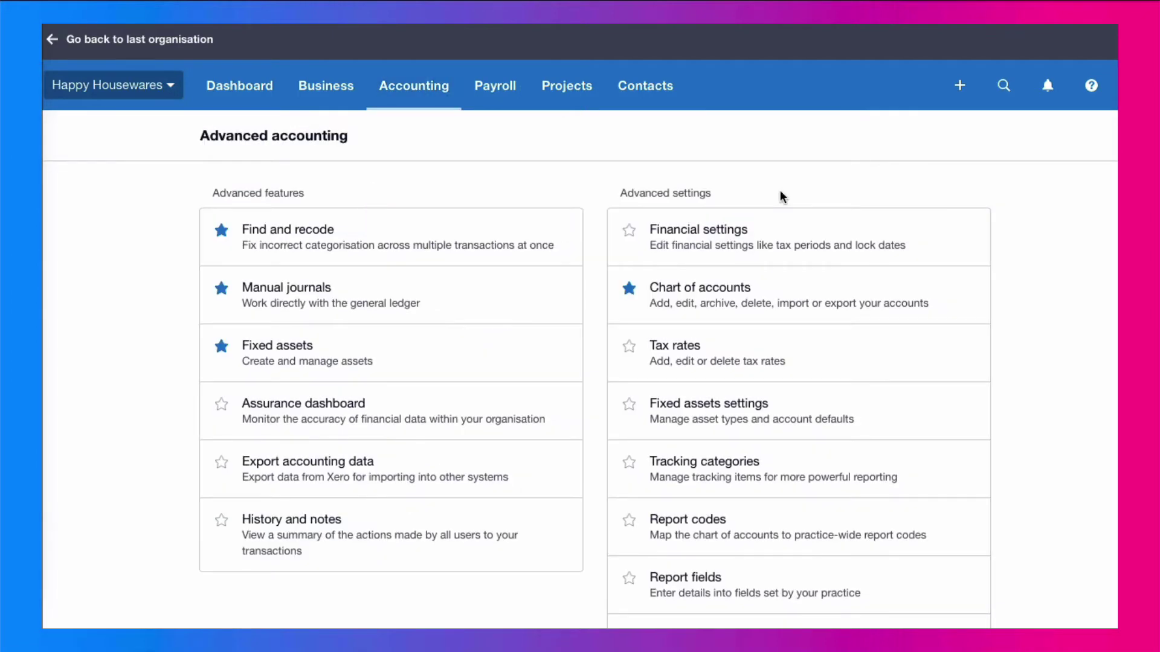
left_click(711, 236)
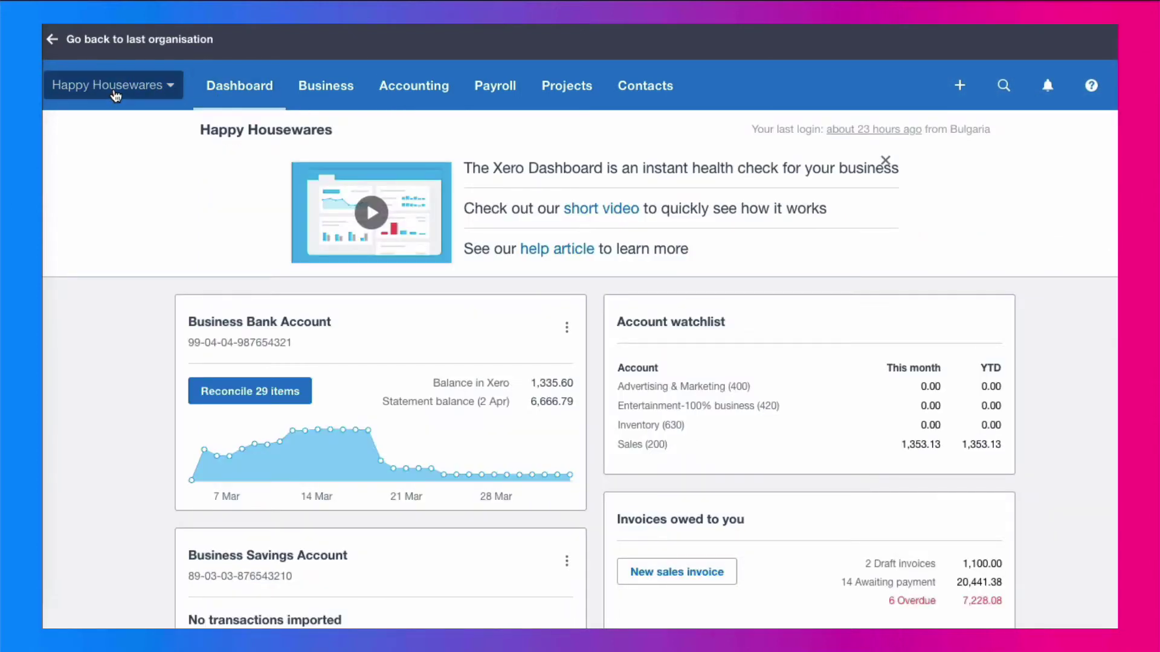
- Go to Invoice settings and show the Options menu for the Standard branding theme
left_click(115, 95)
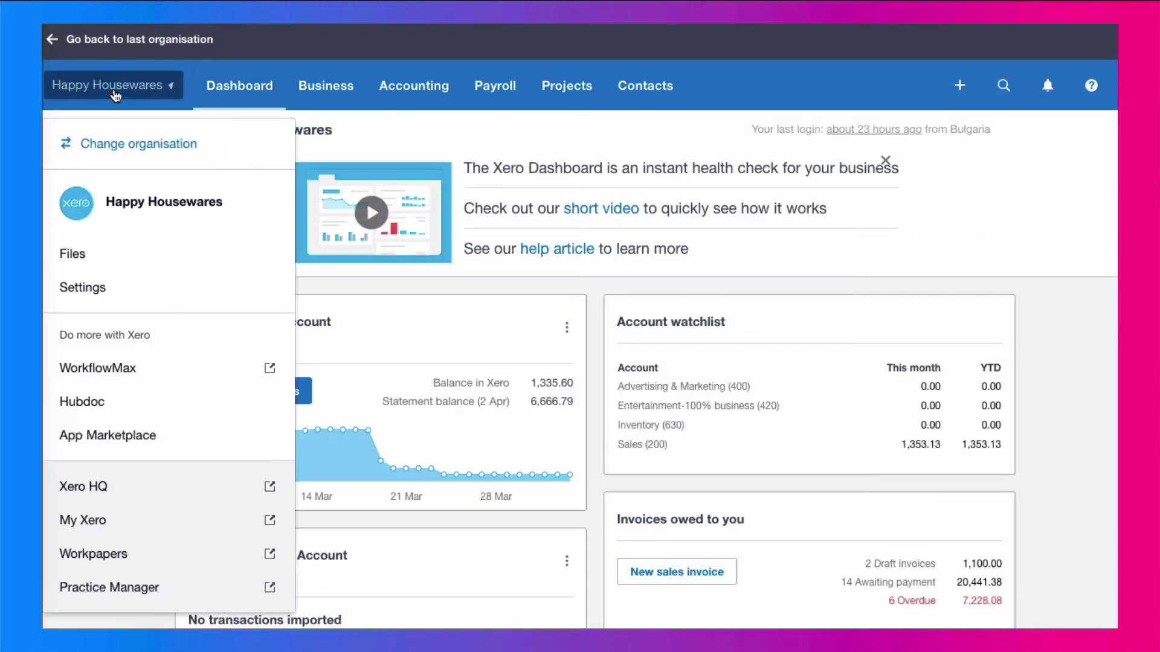
left_click(107, 289)
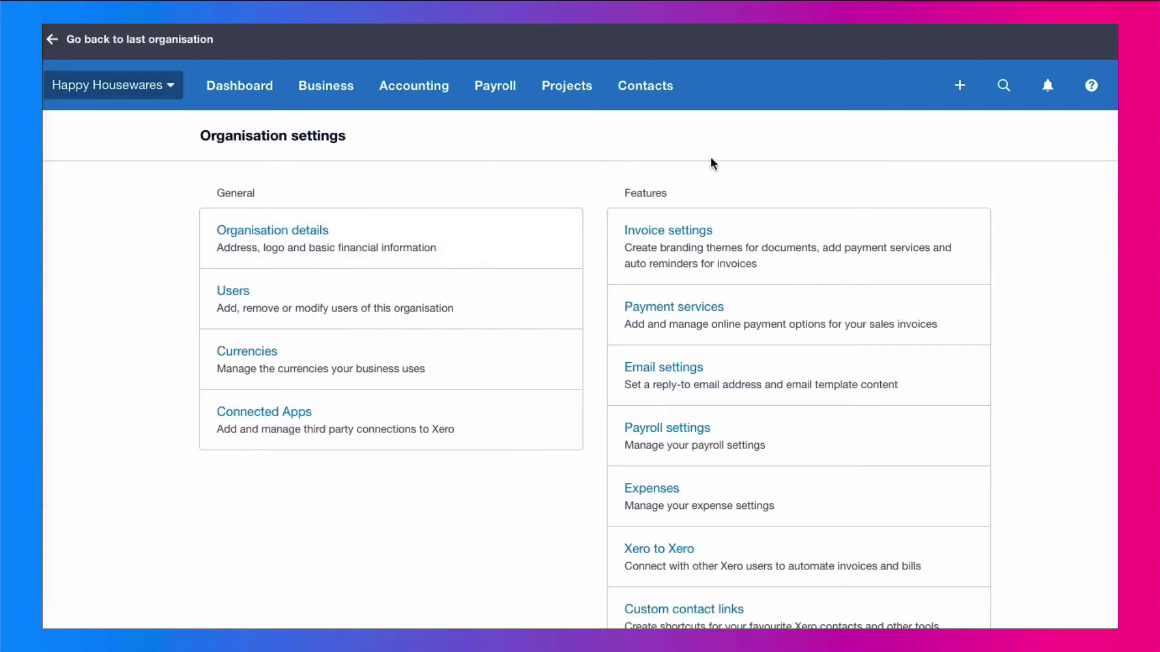
left_click(683, 240)
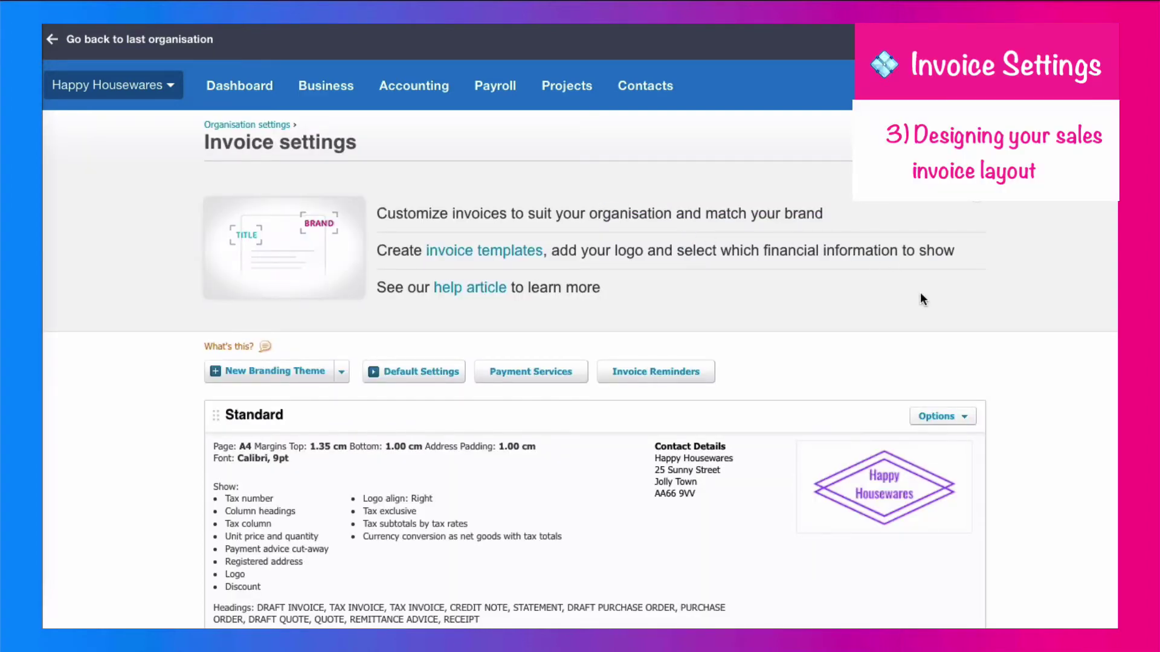
scroll(919, 292, "down", 1)
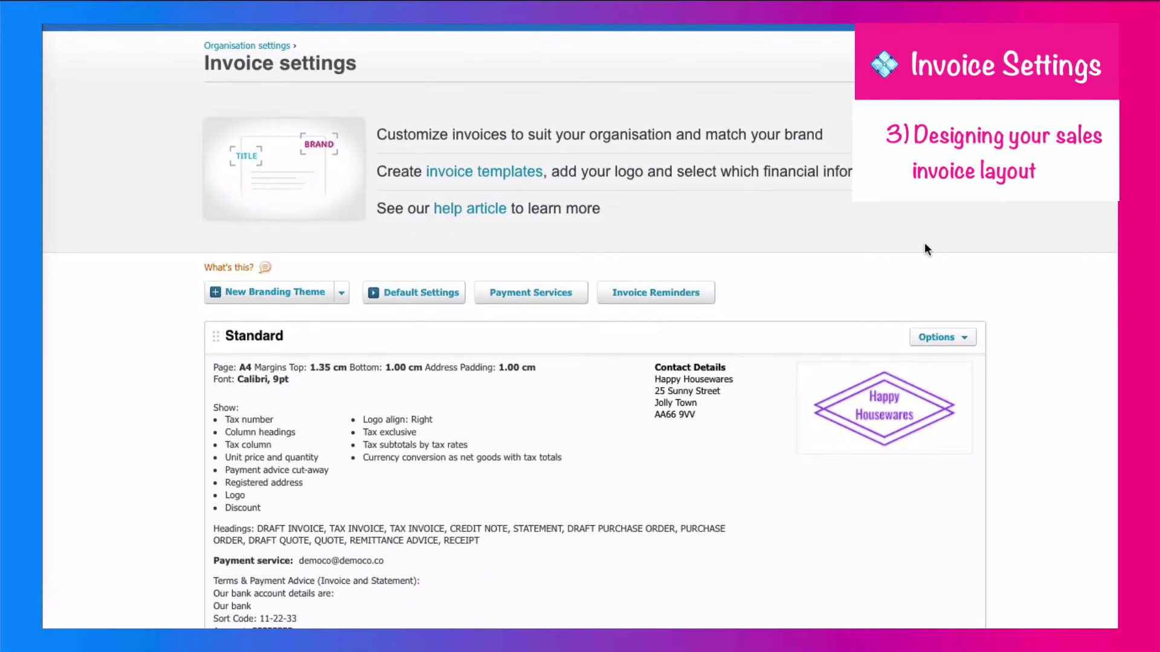
left_click(964, 342)
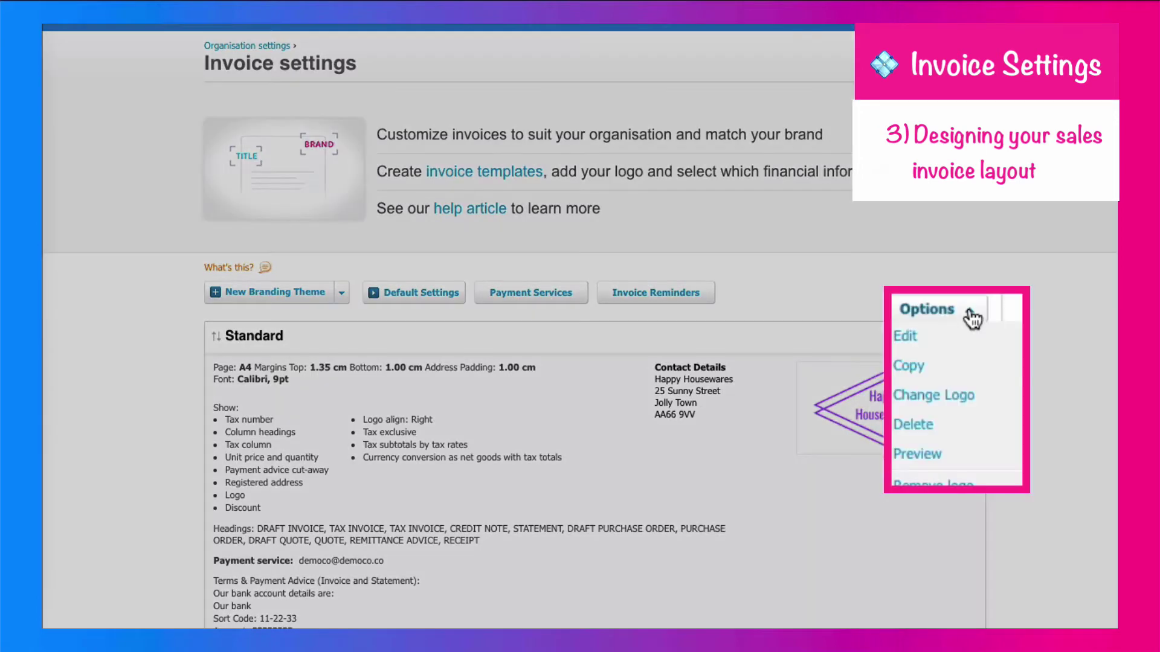
- Edit the Standard theme, replacing the TAX INVOICE titles with 'Sales Invoice'
left_click(915, 342)
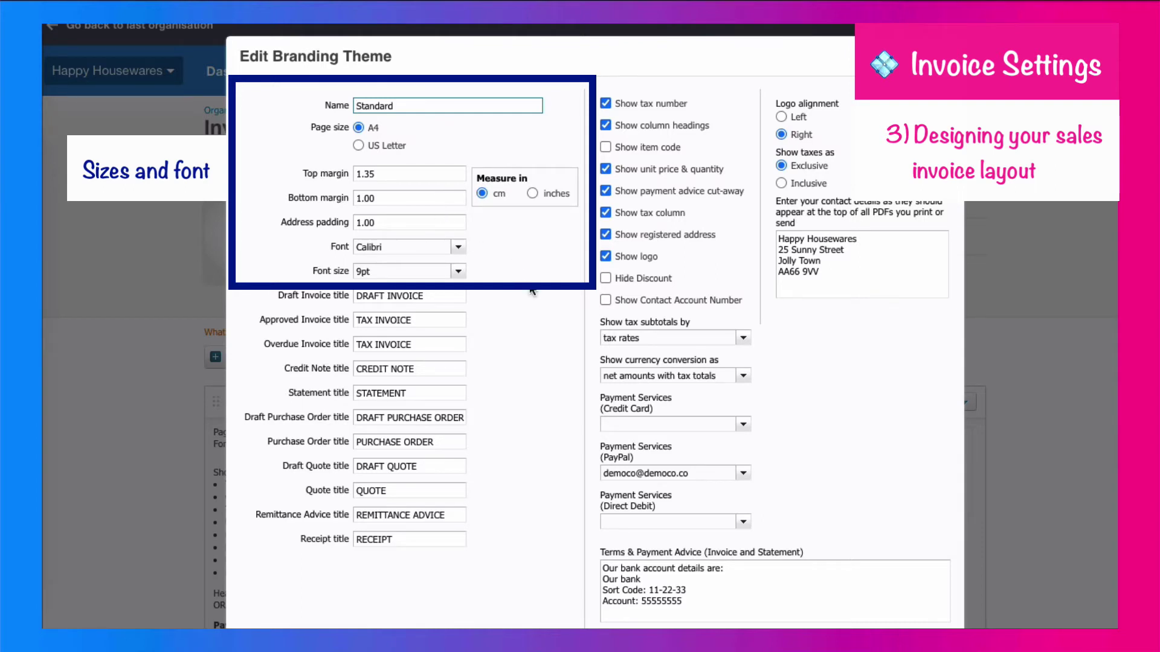
scroll(531, 284, "down", 1)
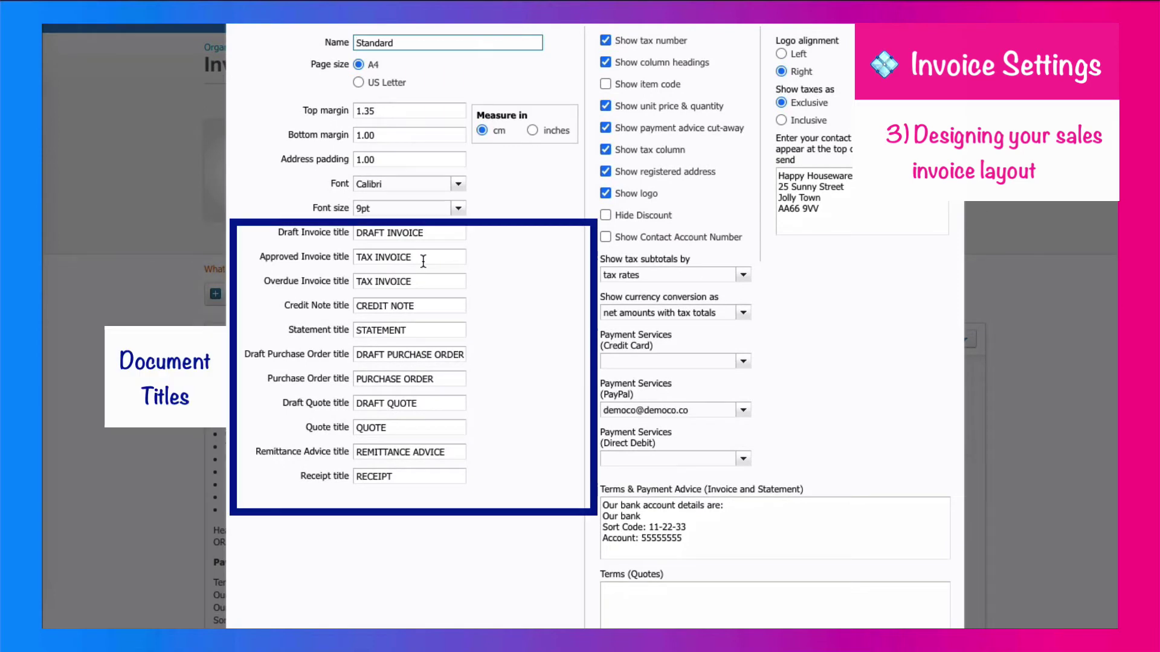
left_click_drag(423, 261, 364, 257)
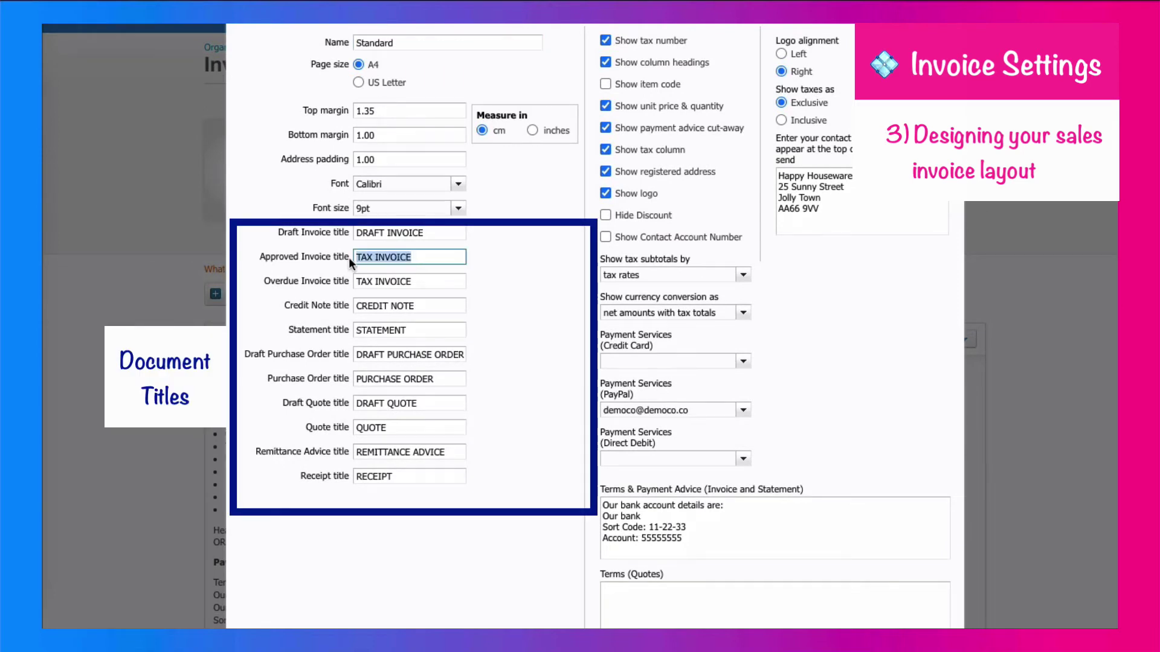
type("Sales Invoice")
key("Tab")
type("Sales Invoice")
key("Tab")
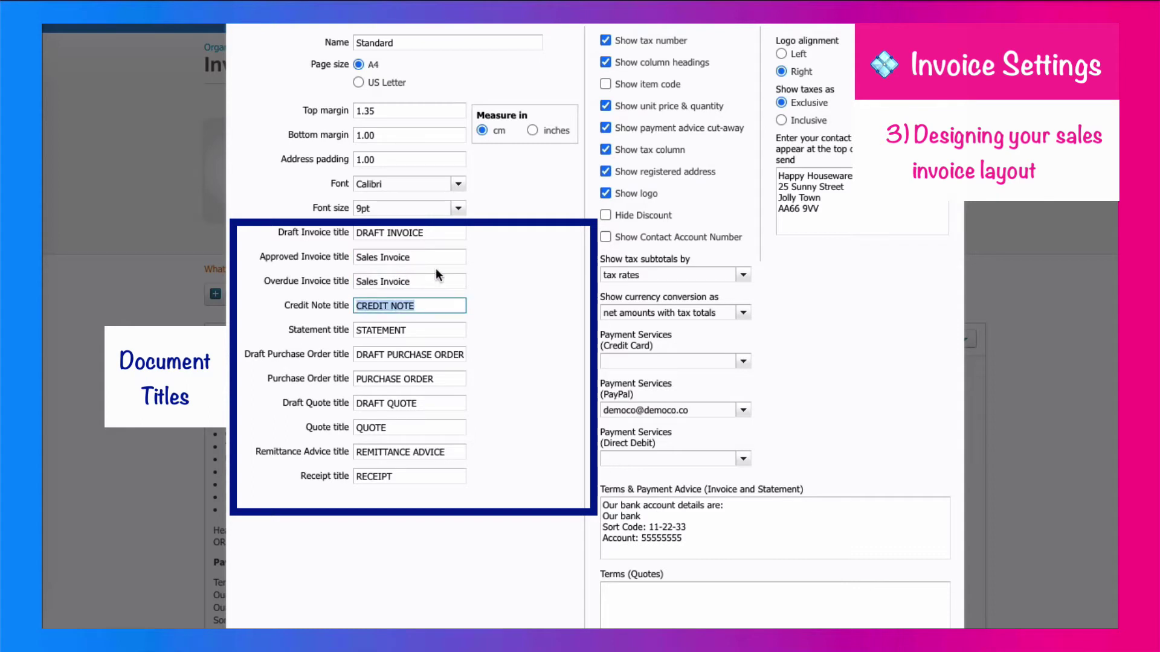
scroll(436, 269, "up", 1)
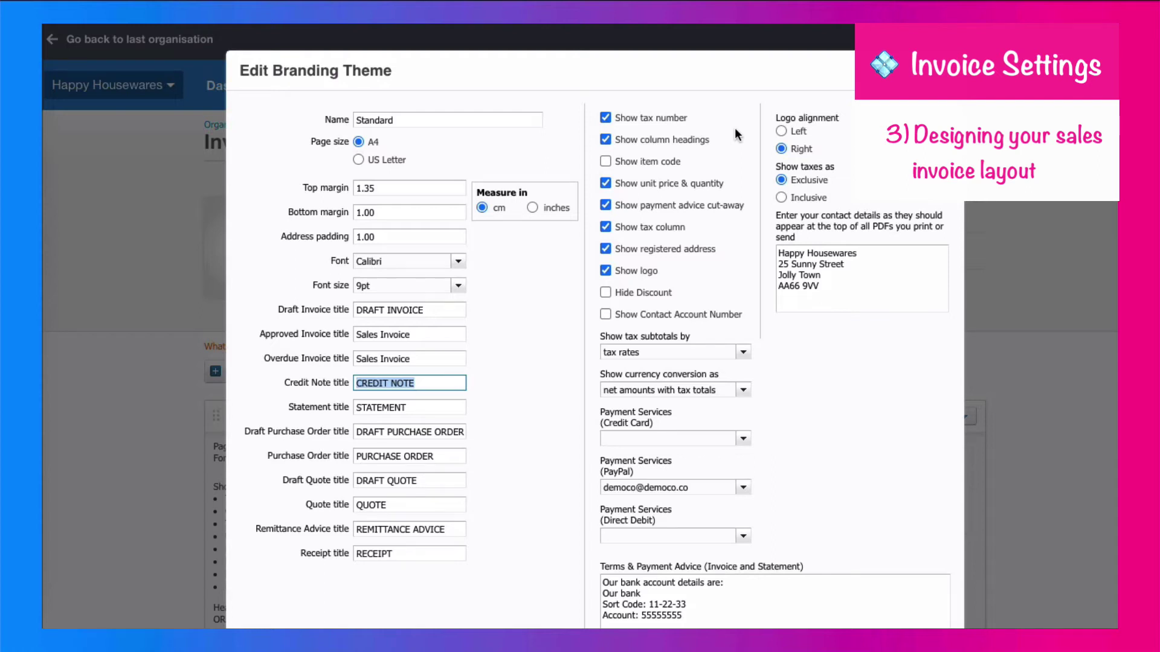
- Turn off the payment advice cut-away and save the Standard branding theme
scroll(734, 129, "down", 1)
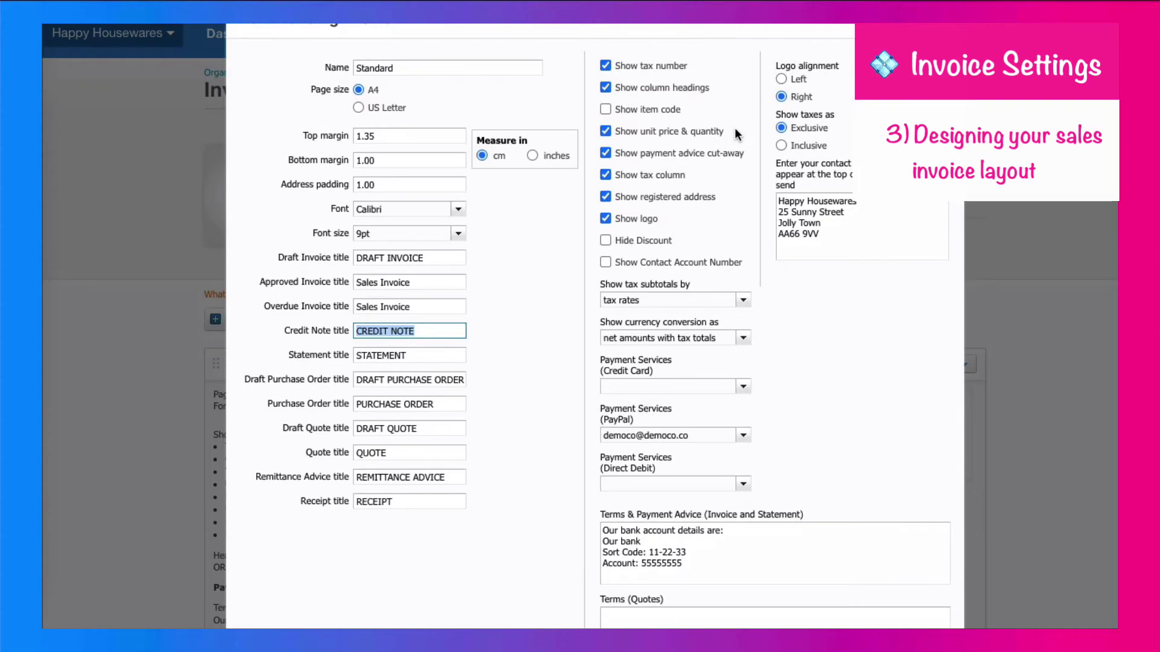
left_click(606, 156)
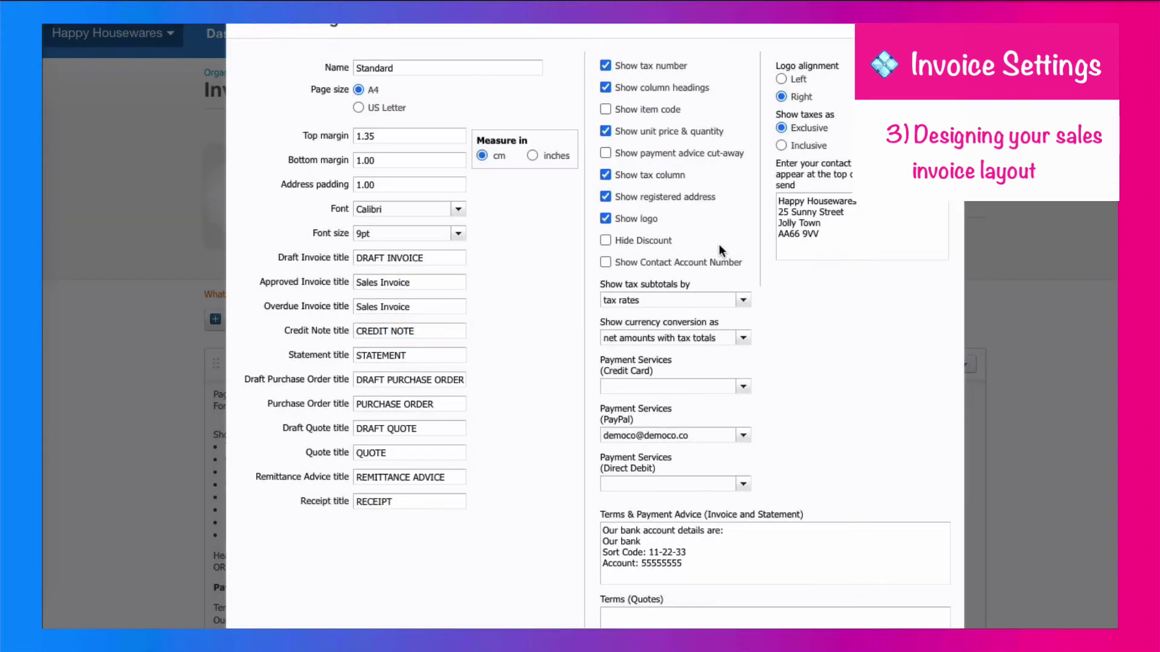
scroll(719, 244, "down", 1)
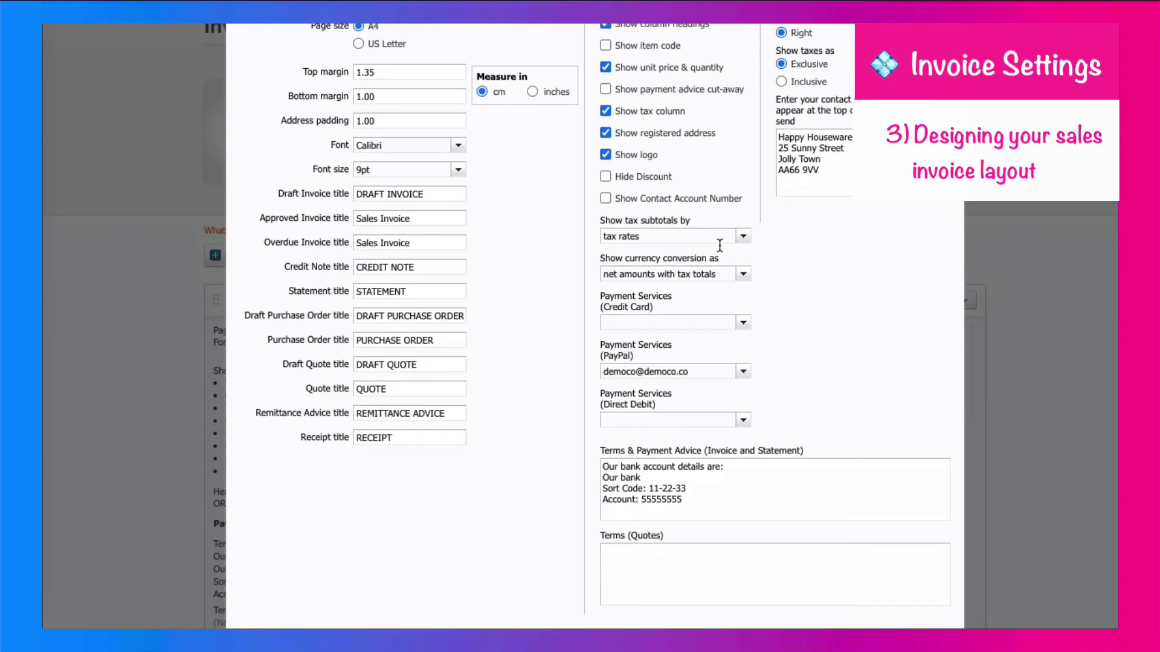
scroll(719, 245, "down", 1)
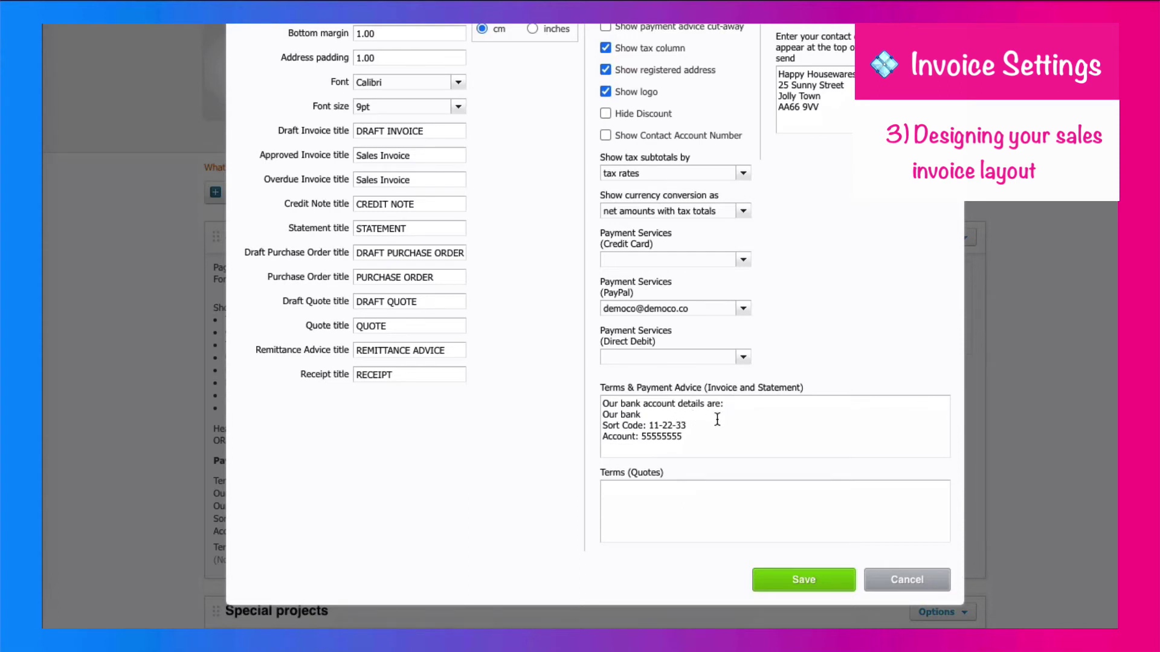
scroll(717, 419, "up", 3)
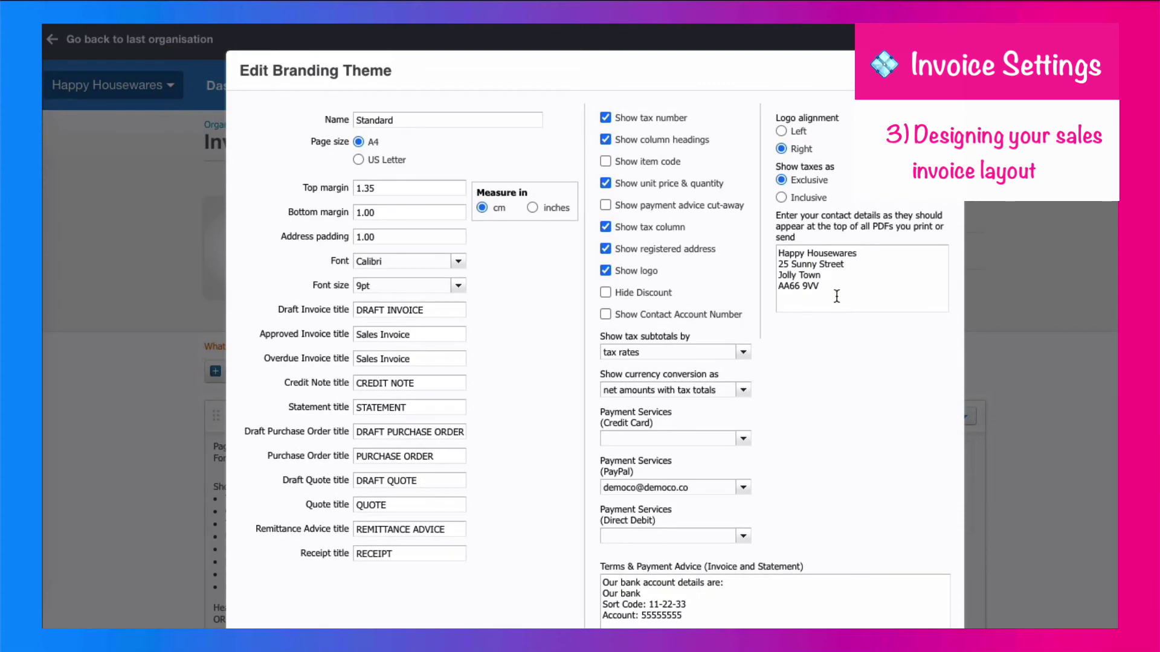
scroll(837, 296, "down", 3)
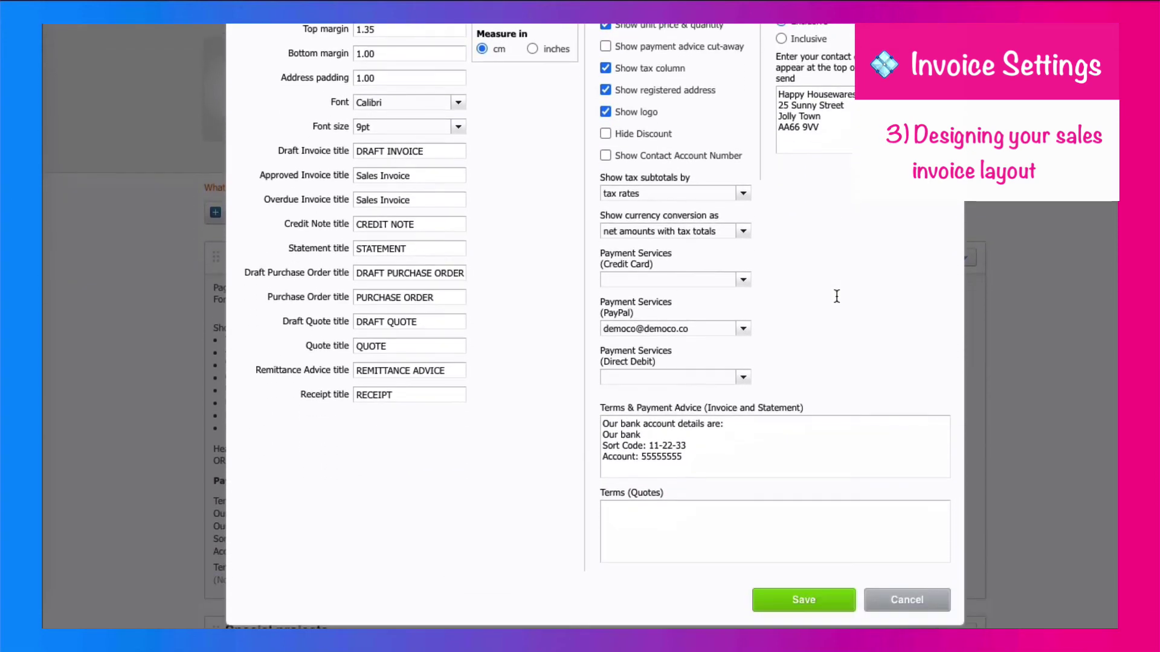
scroll(836, 296, "down", 1)
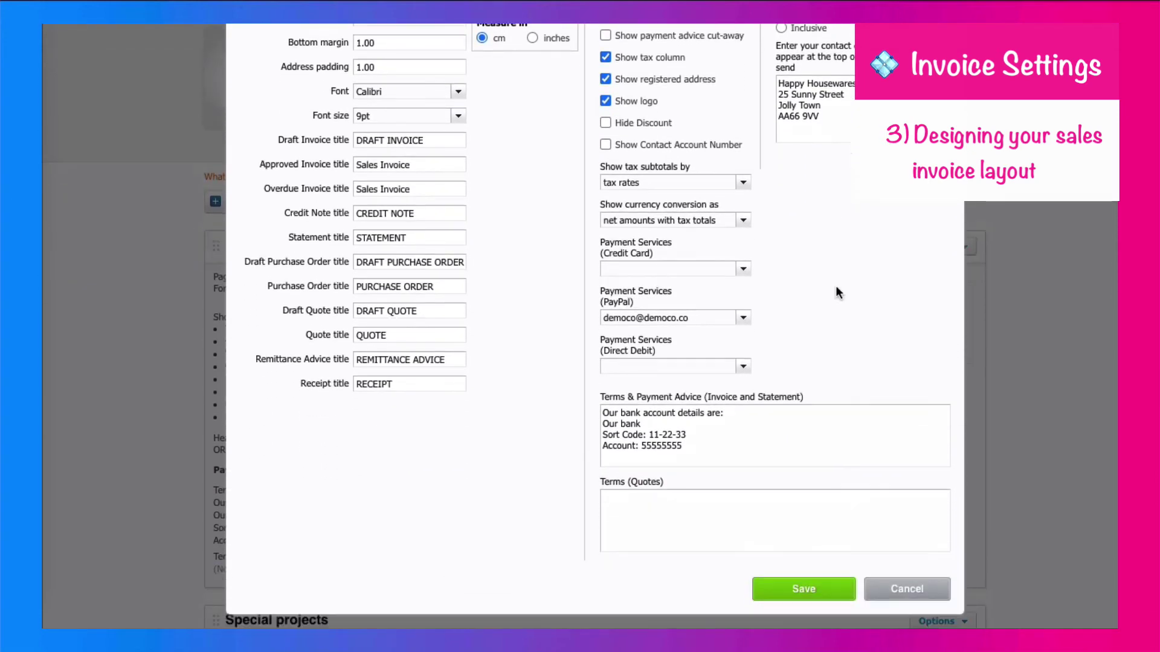
left_click(804, 584)
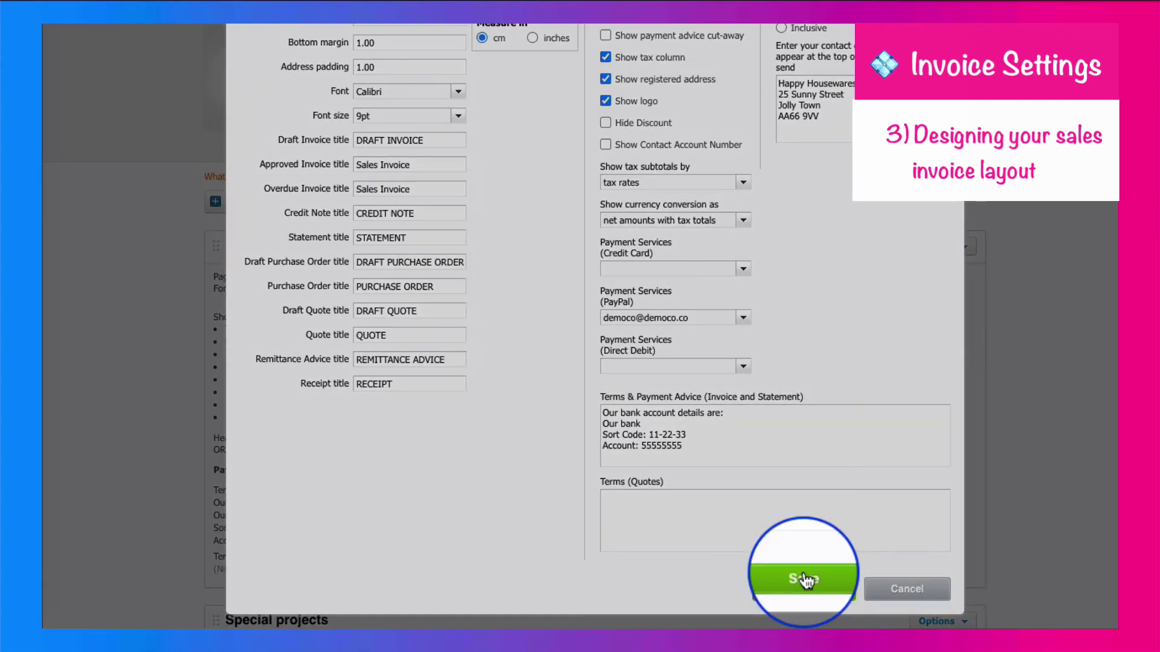
- Start replacing the Standard theme's logo from its Options menu
scroll(803, 580, "down", 1)
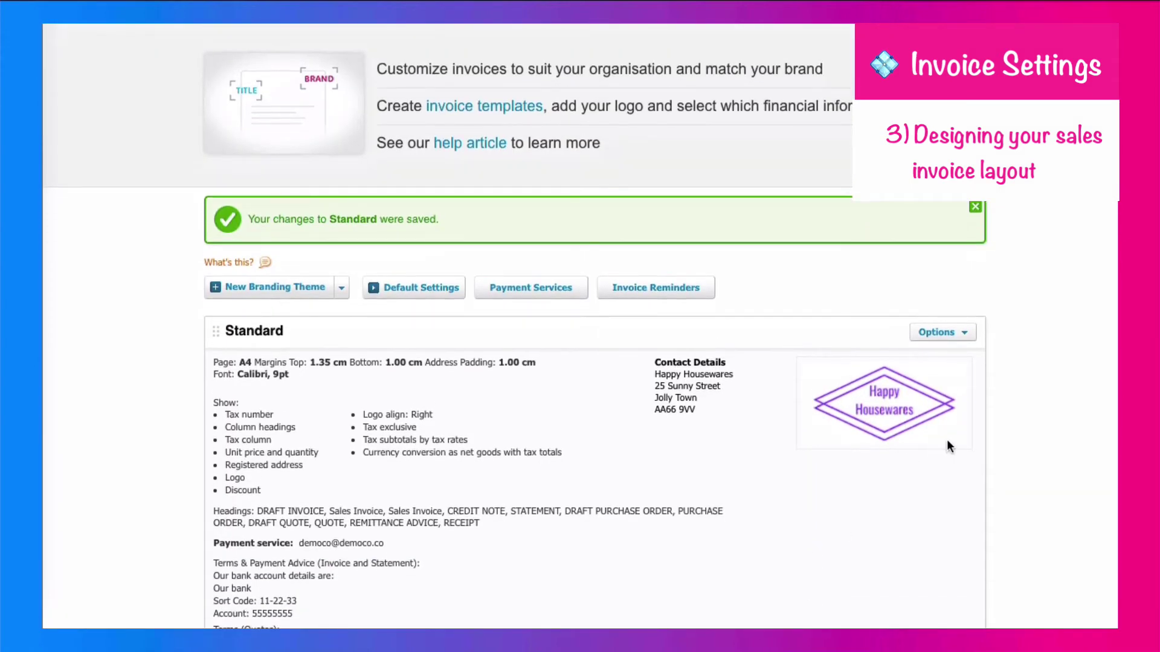
left_click(962, 333)
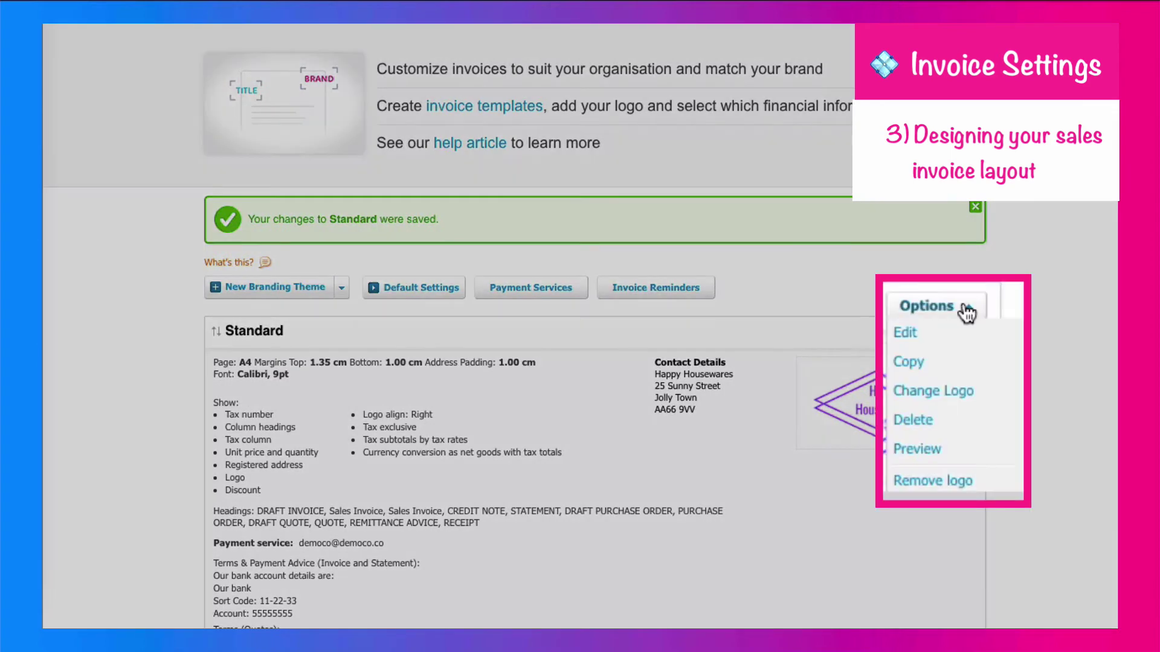
left_click(940, 393)
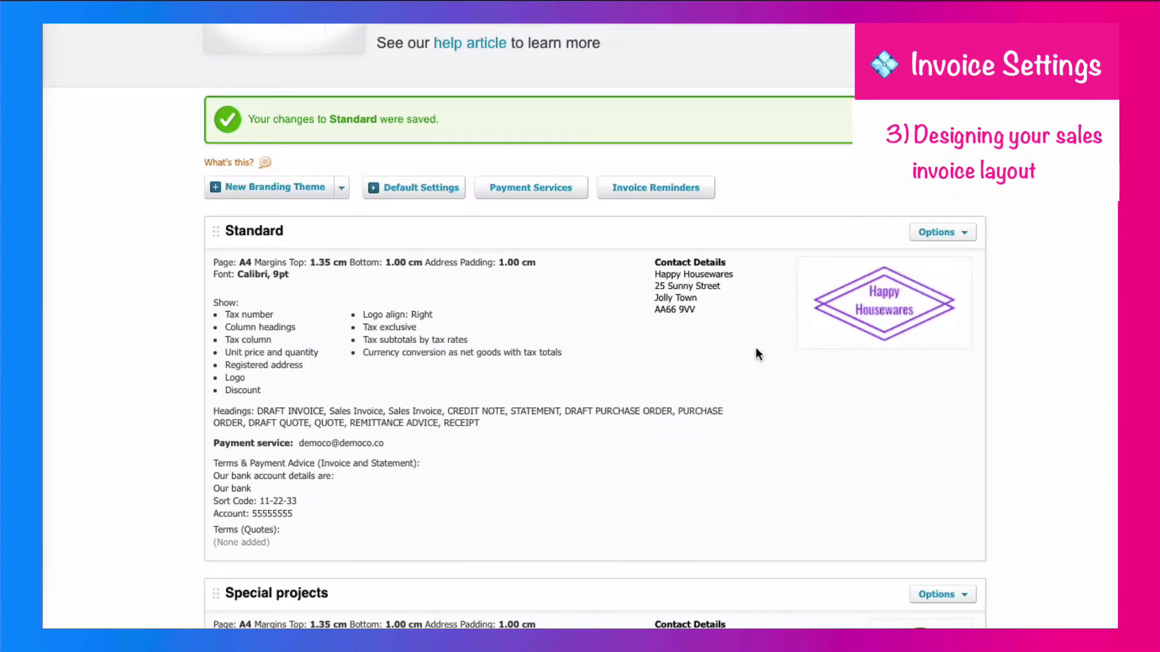
scroll(755, 351, "up", 2)
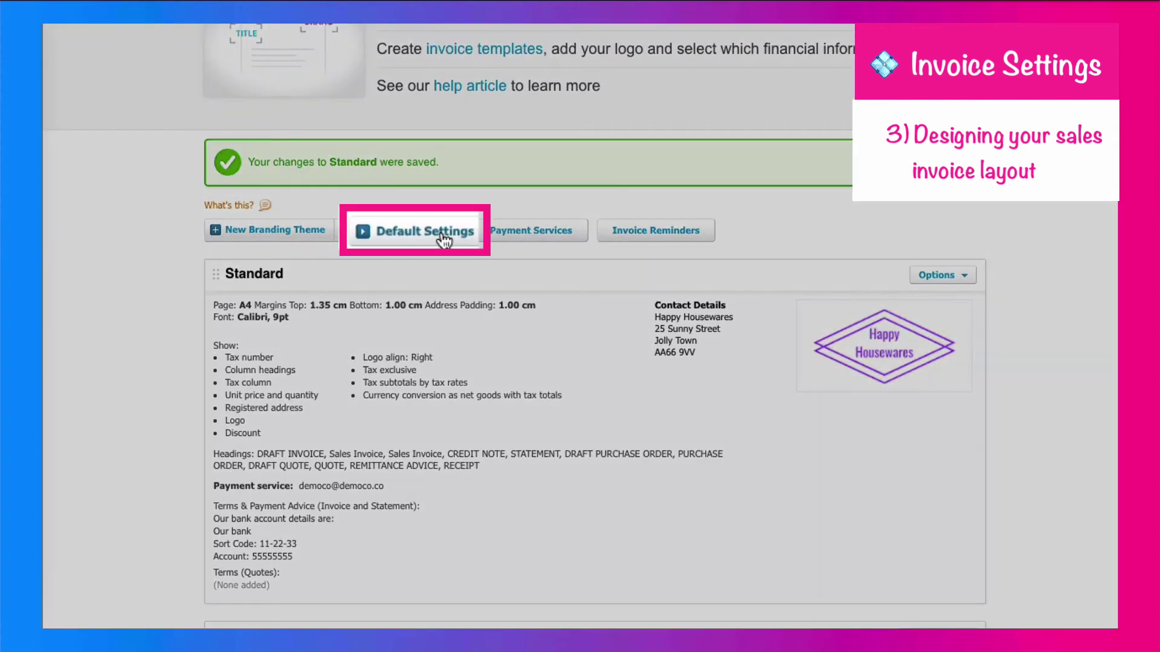
- Make sales invoices due 14 day(s) after the invoice date by default and save
left_click(444, 240)
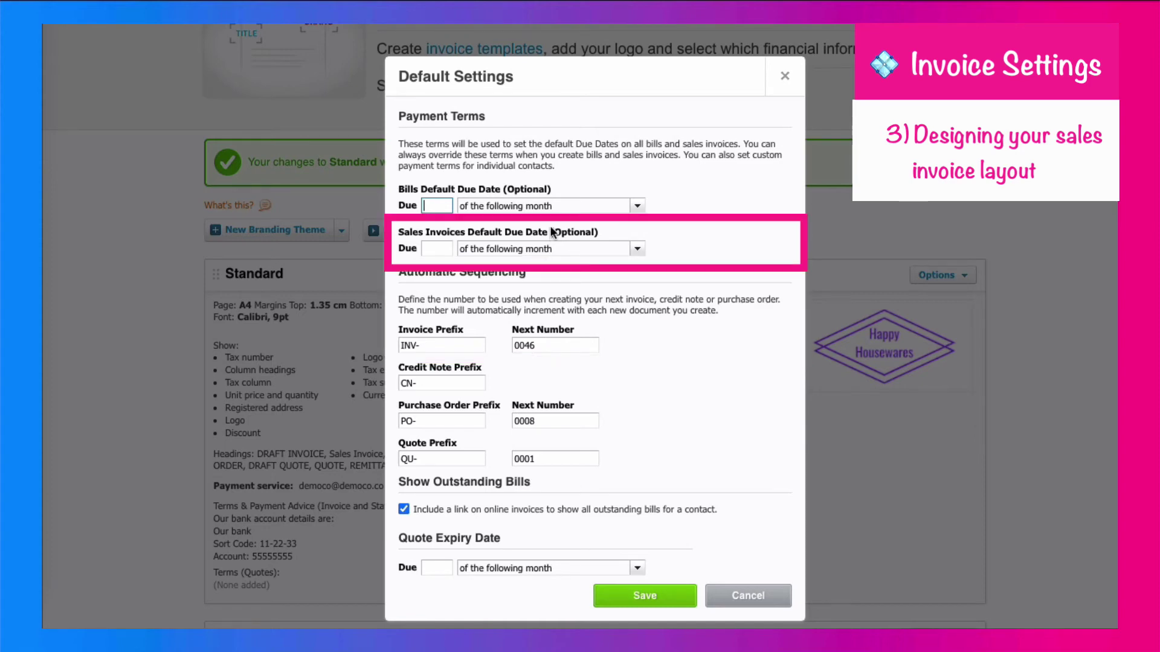
left_click(439, 252)
type("14")
key("Tab")
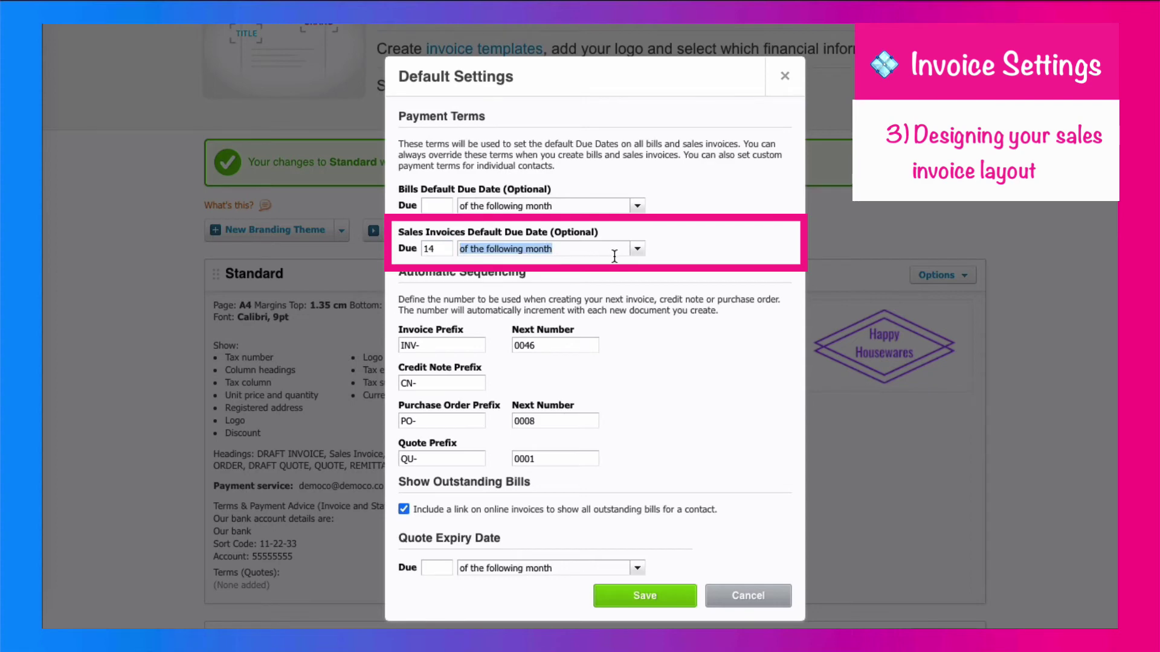
left_click(637, 249)
left_click(570, 280)
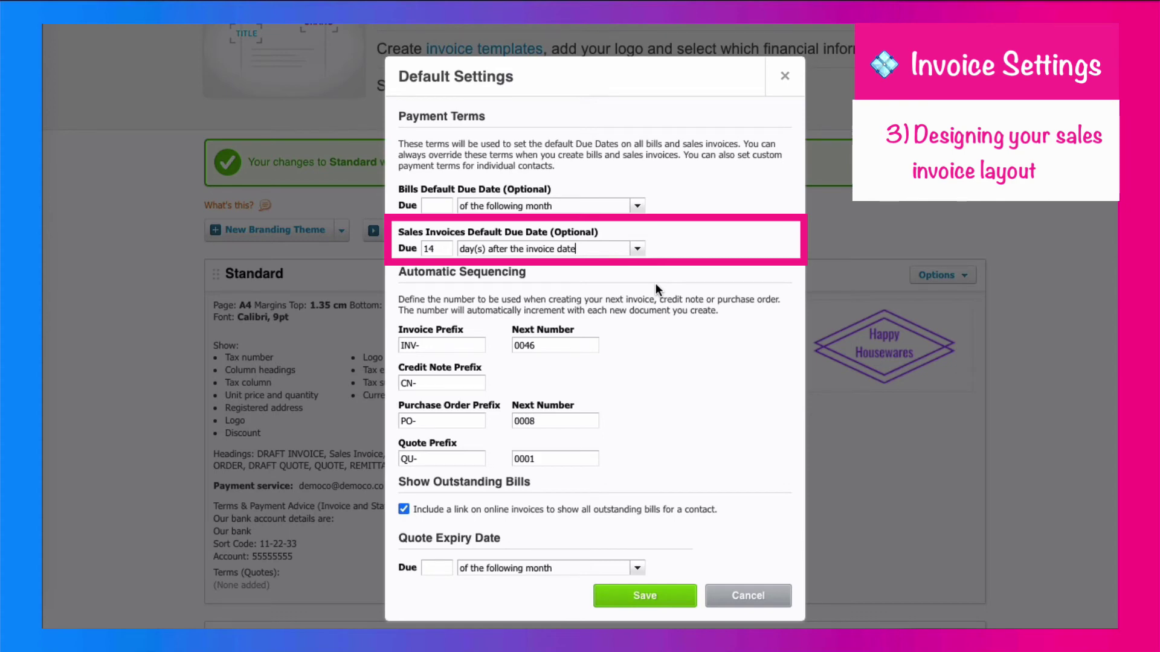
scroll(644, 535, "down", 1)
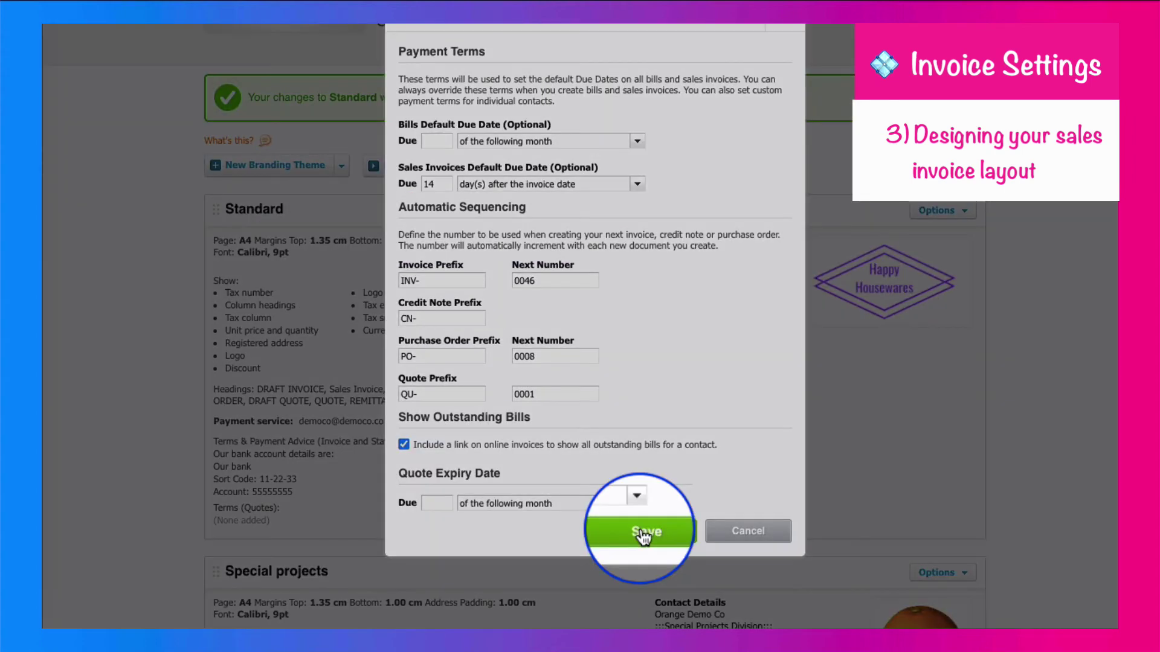
left_click(644, 533)
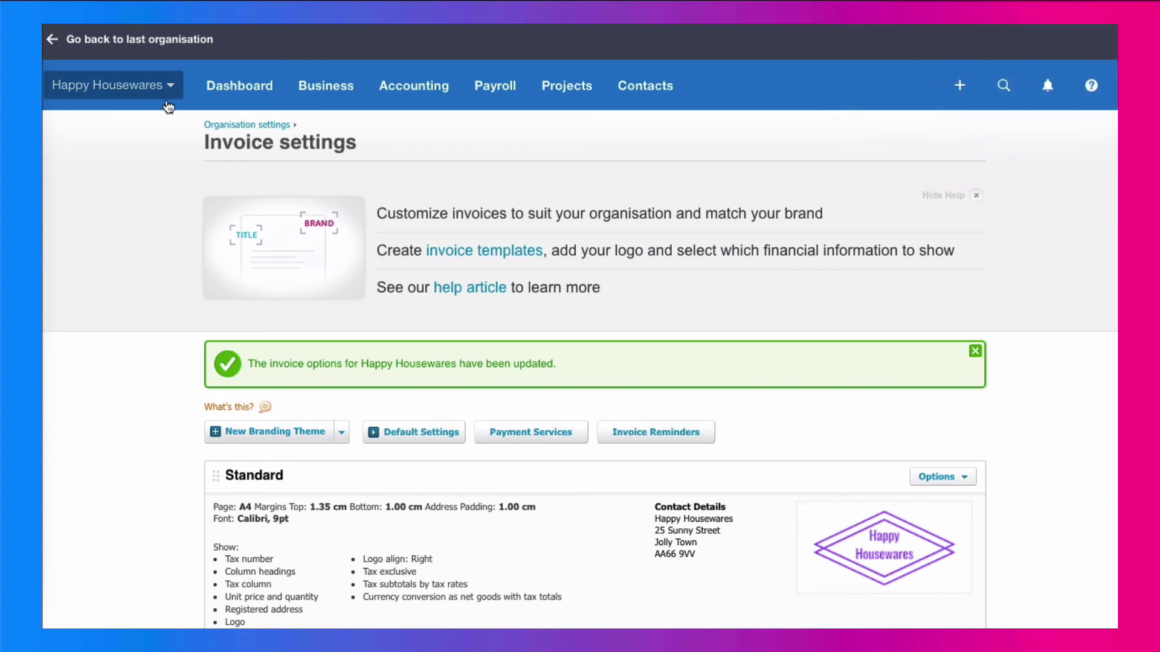
- Bring up the list of email templates in Email settings
left_click(116, 89)
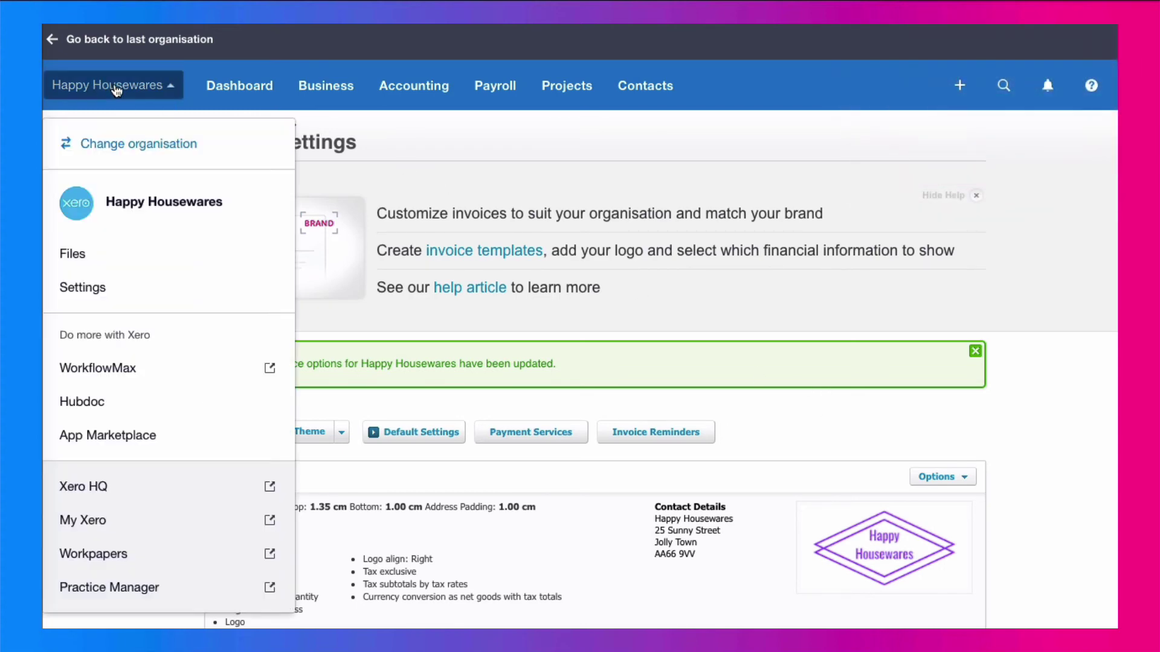
left_click(89, 294)
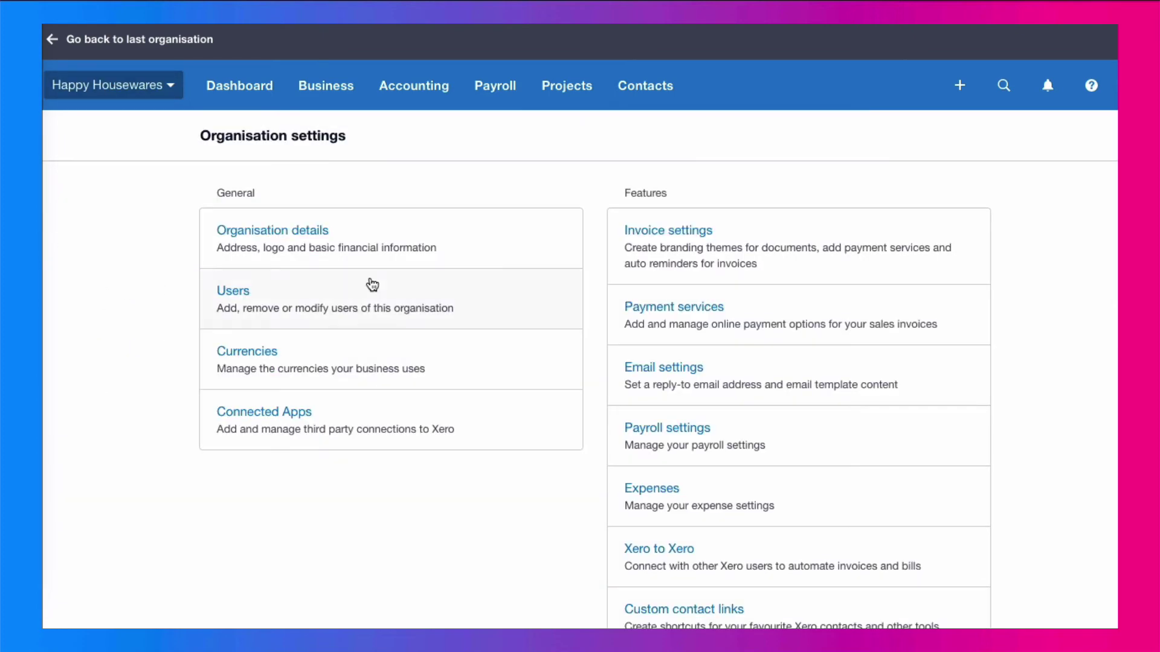
left_click(681, 373)
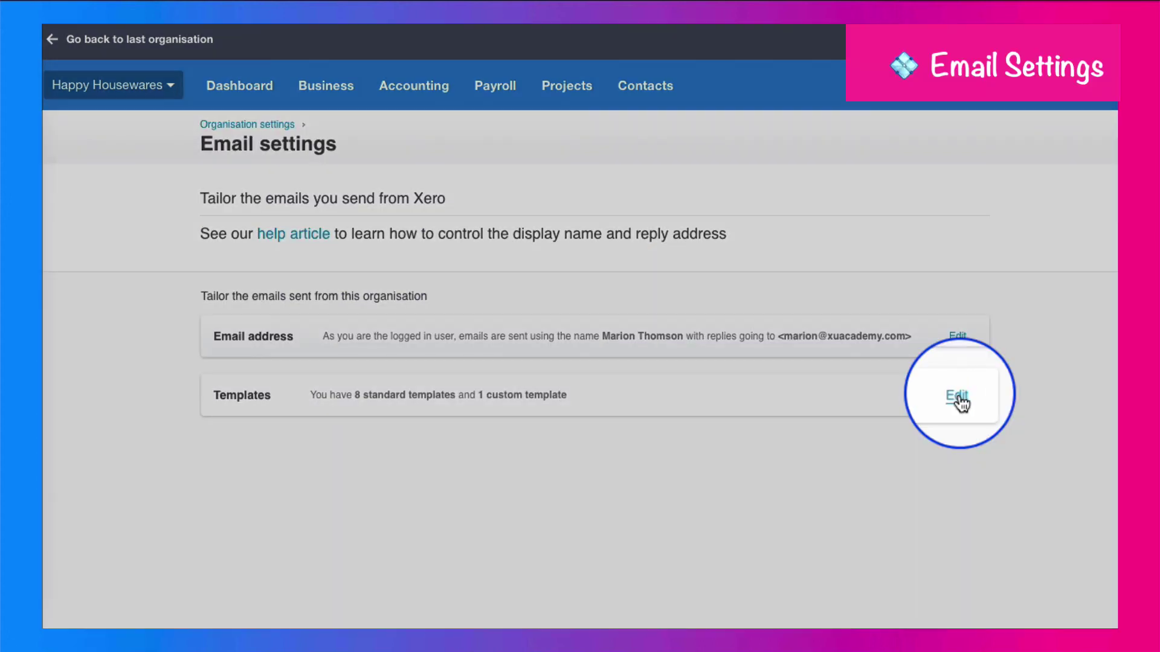
left_click(960, 399)
scroll(729, 472, "down", 3)
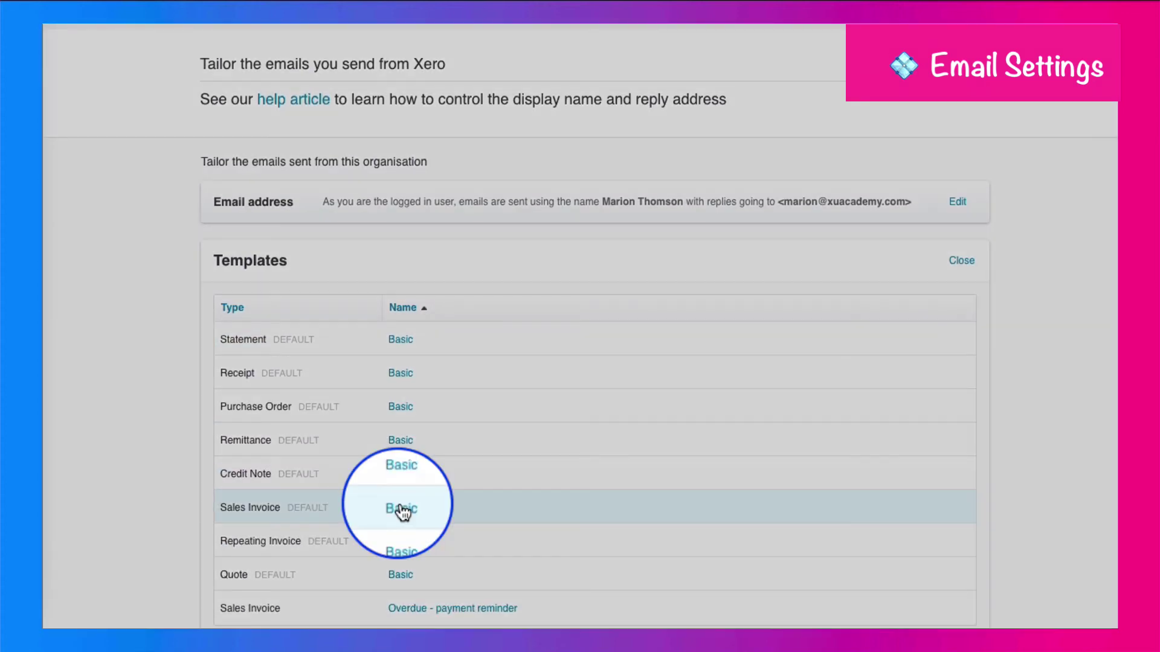
- Open the Basic sales invoice email template and read its subject and message
left_click(401, 509)
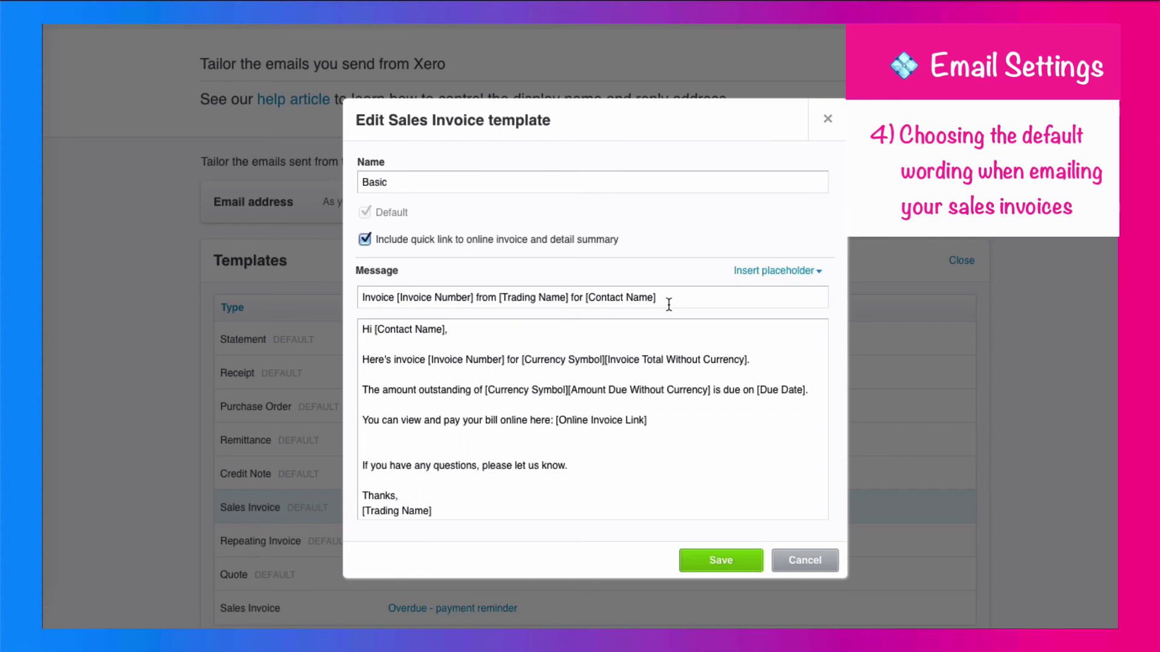
scroll(668, 304, "down", 1)
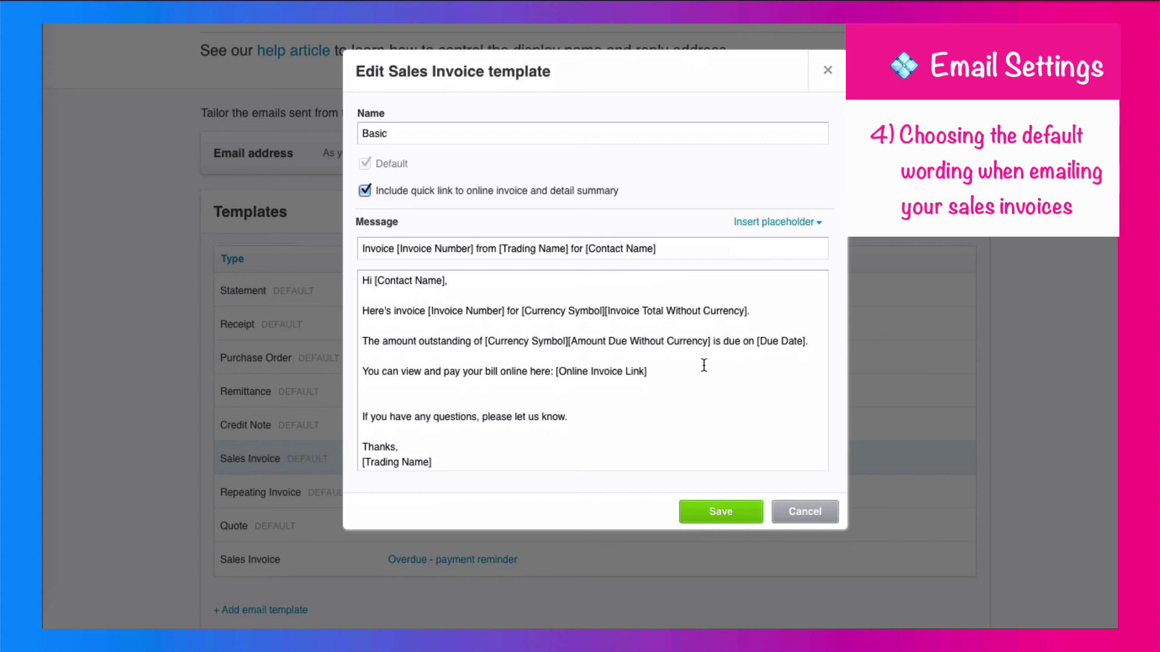
scroll(704, 365, "down", 1)
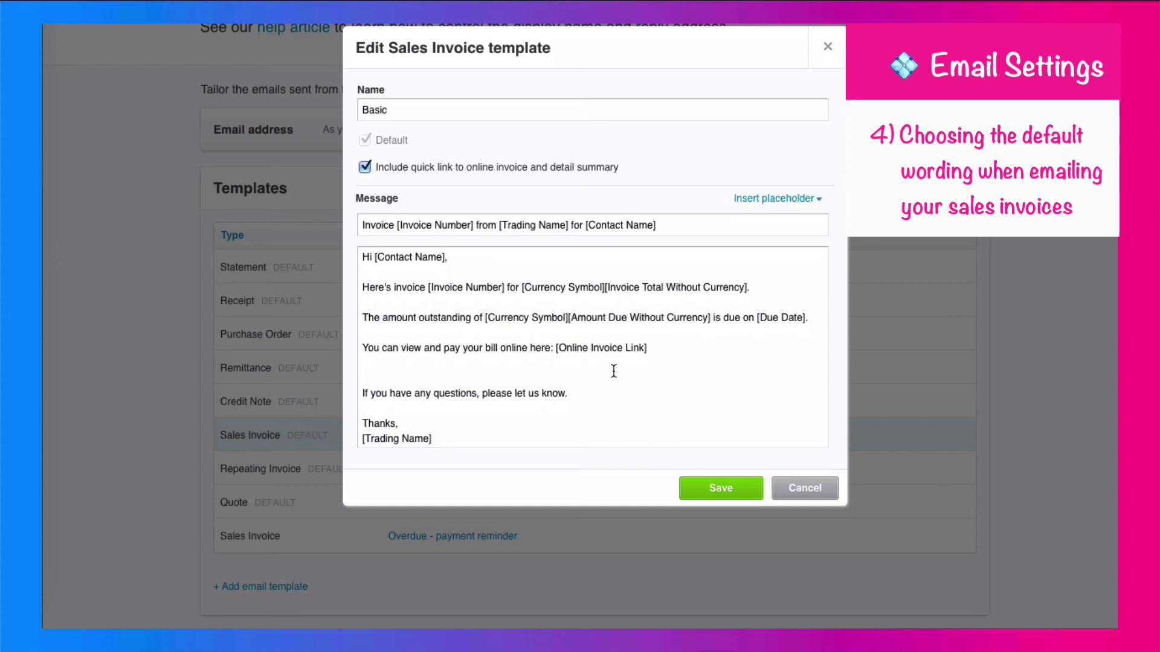
scroll(613, 371, "up", 1)
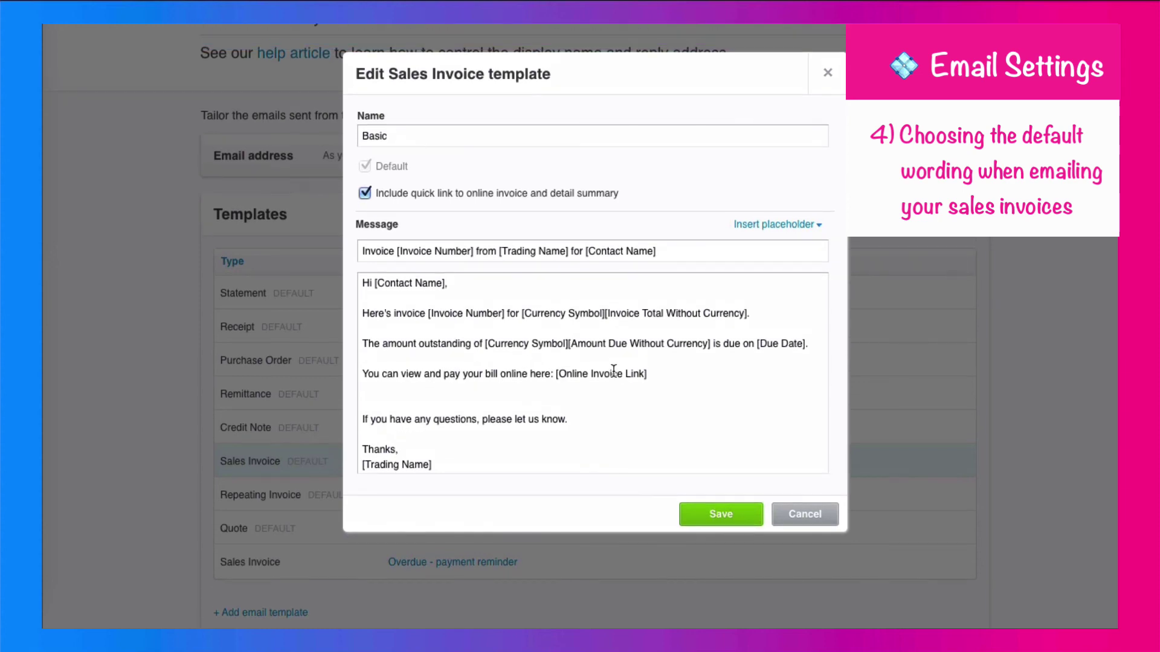